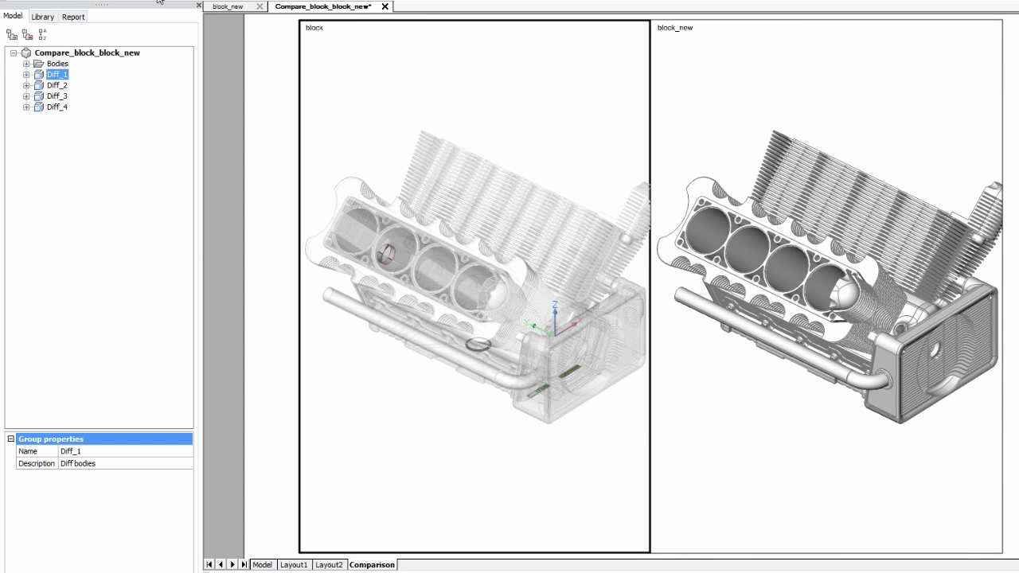
Zoom to the Diff_4 difference in the comparison and examine its ring from below in both block versions.
right_click(63, 109)
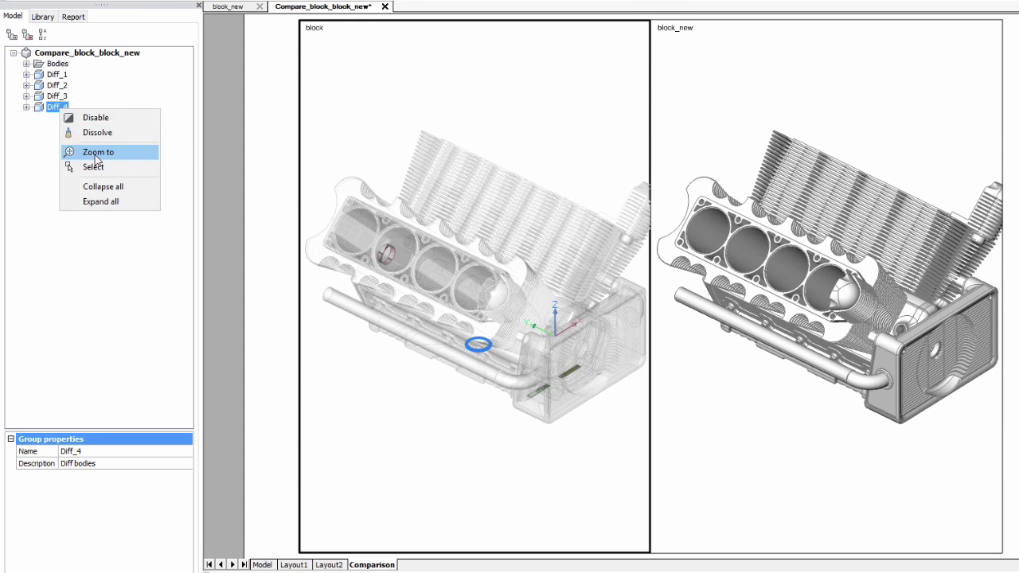
click(96, 156)
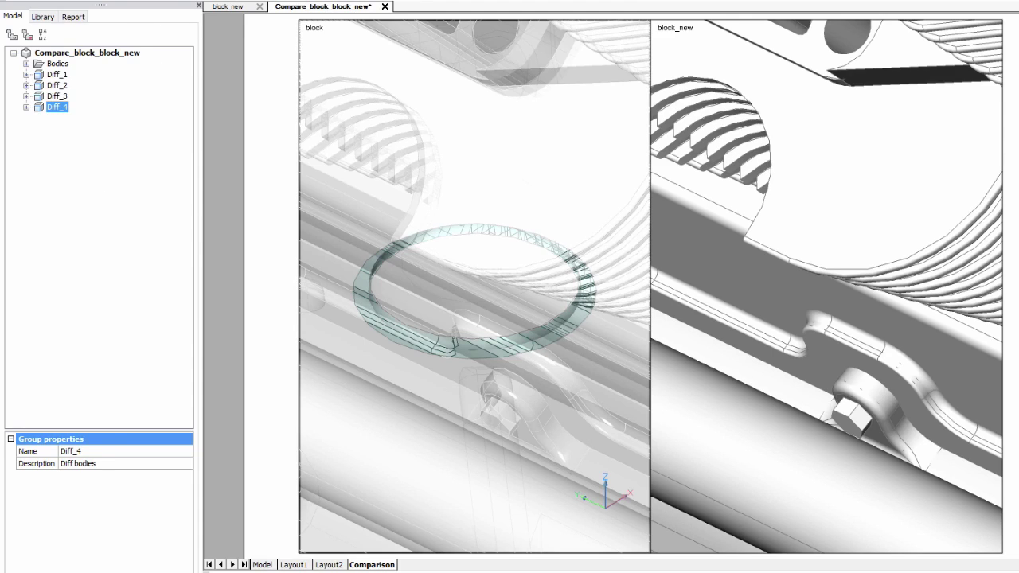
shift+middle_drag(475, 358, 474, 239)
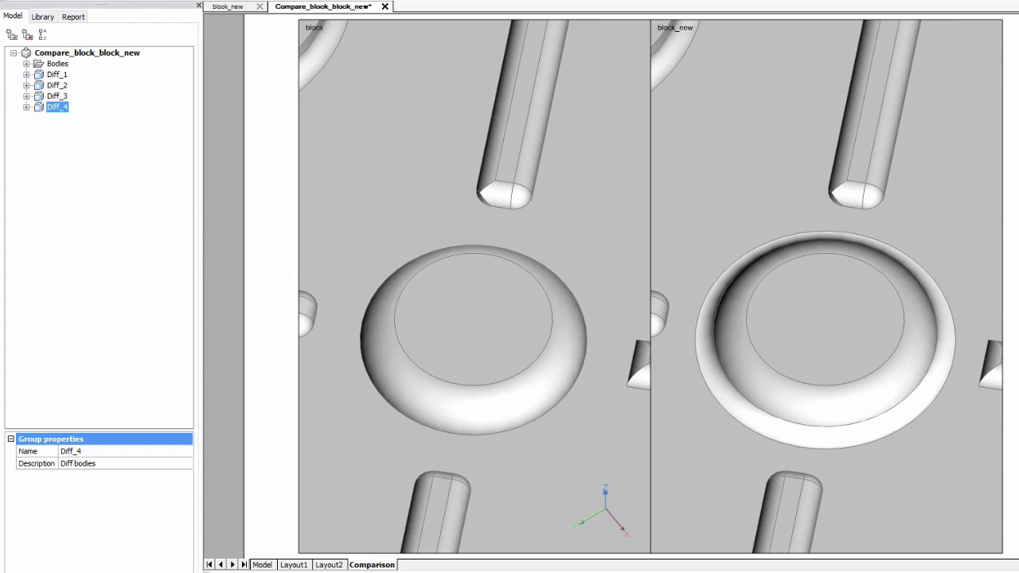
scroll(529, 270, down, 3)
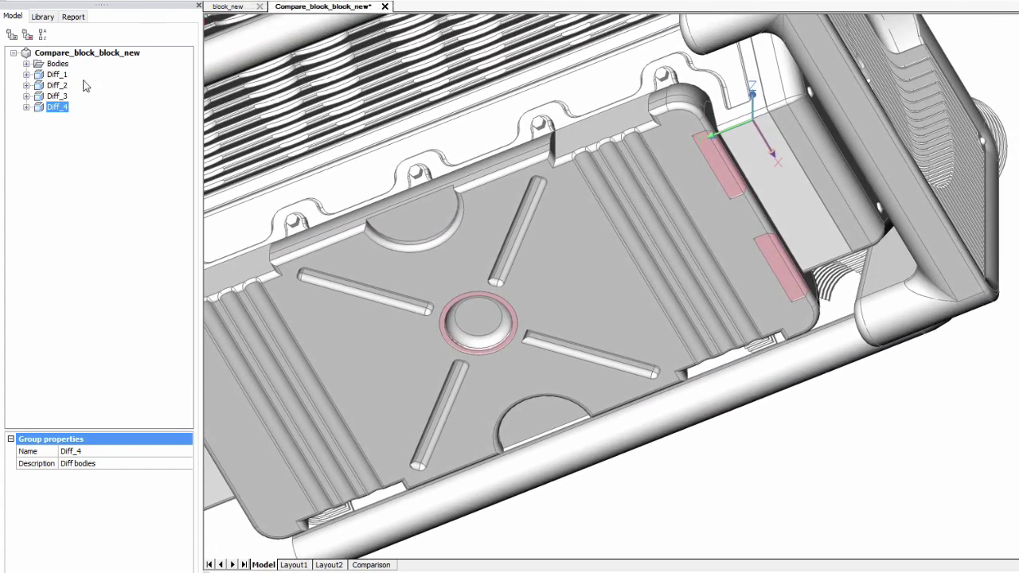
Zoom to the Diff_3 difference, then to Diff_1, to examine these changes on the engine block.
right_click(62, 100)
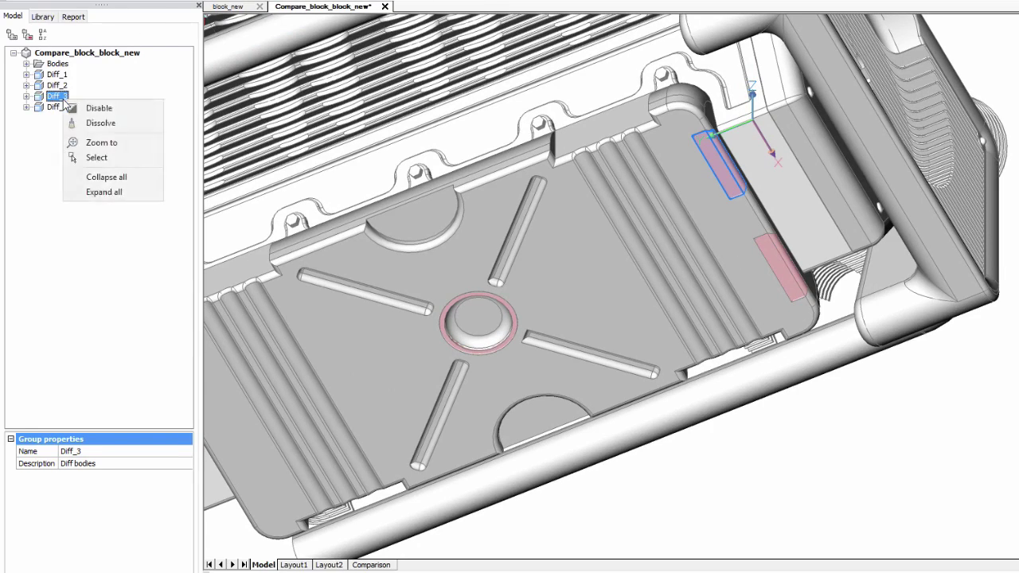
click(96, 142)
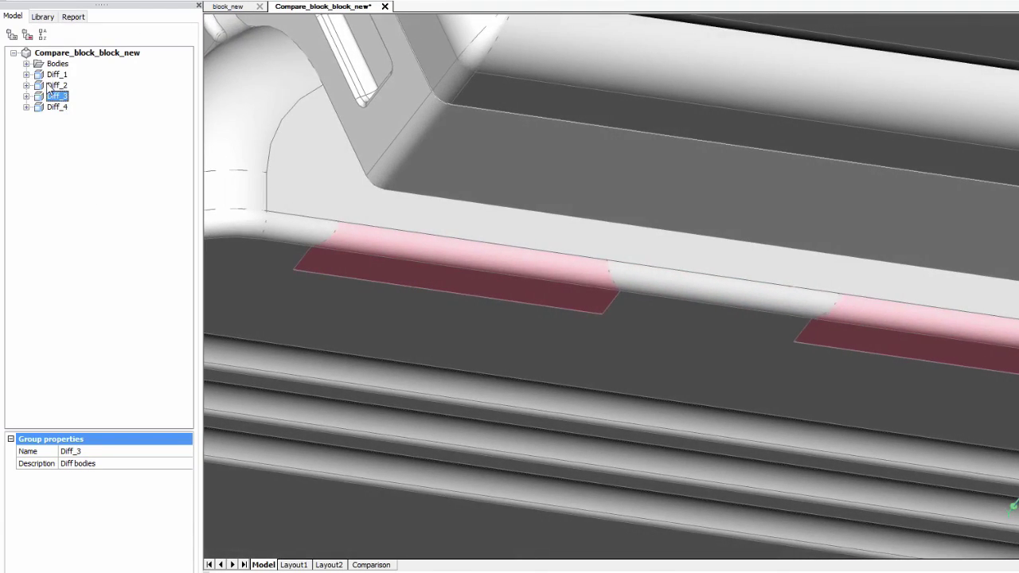
click(53, 85)
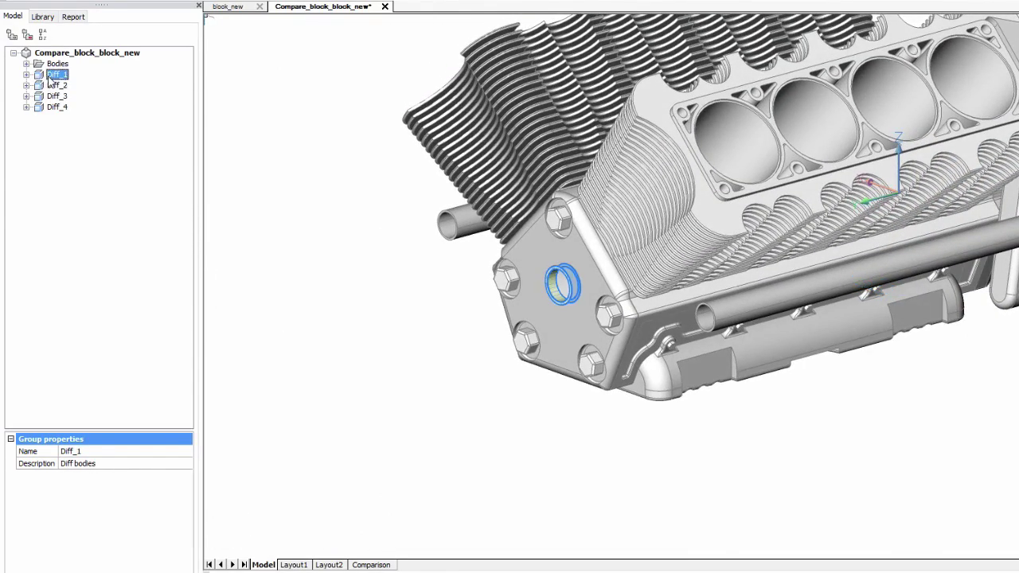
right_click(49, 76)
click(73, 120)
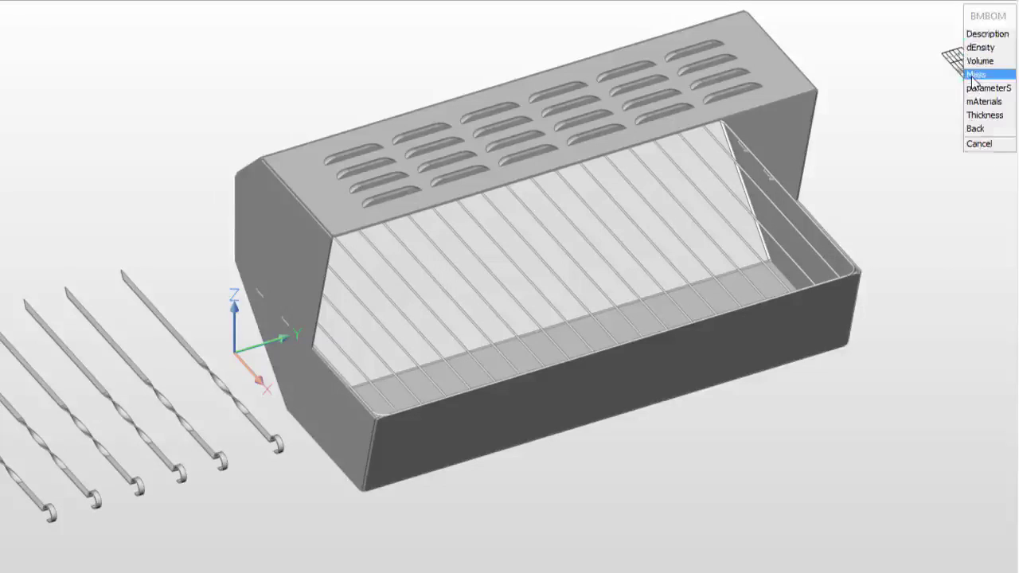
Add a Mass column to the BBQ set's bill of materials table.
click(974, 76)
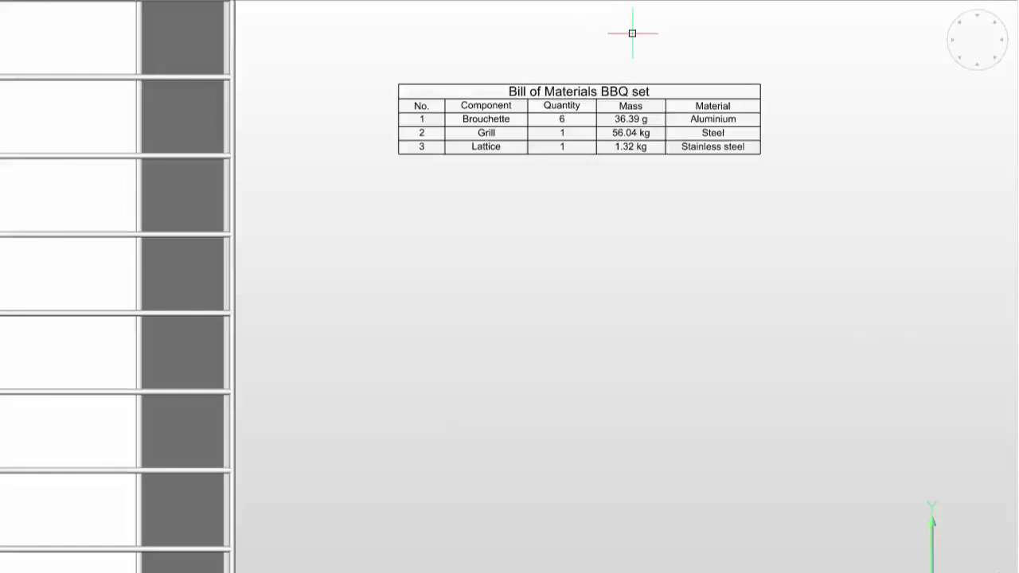
scroll(641, 39, up, 3)
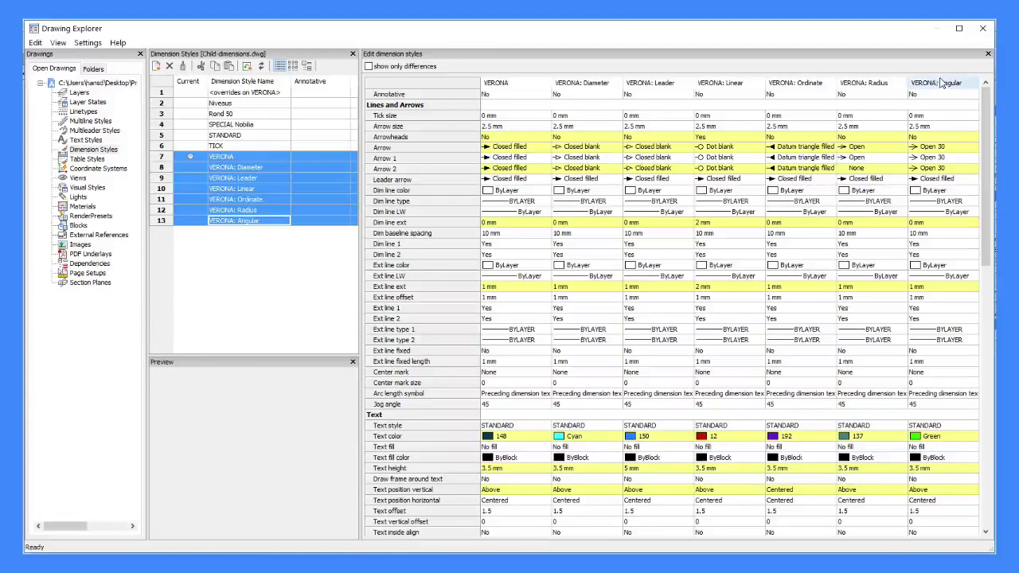
Show only the differences between the VERONA dimension styles and preview the Radius, Ordinate, Linear and Leader child styles.
click(369, 66)
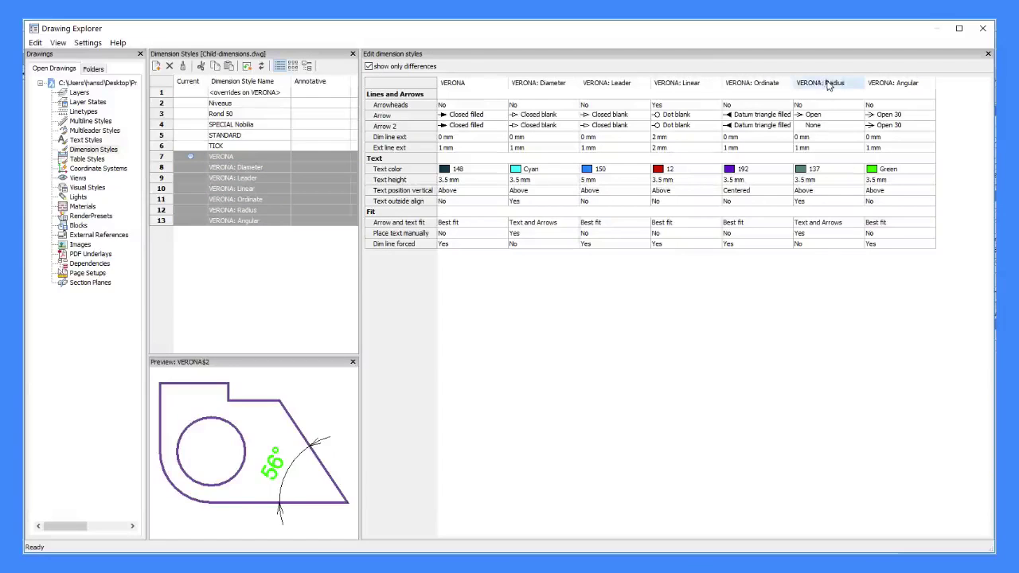
click(828, 84)
click(768, 89)
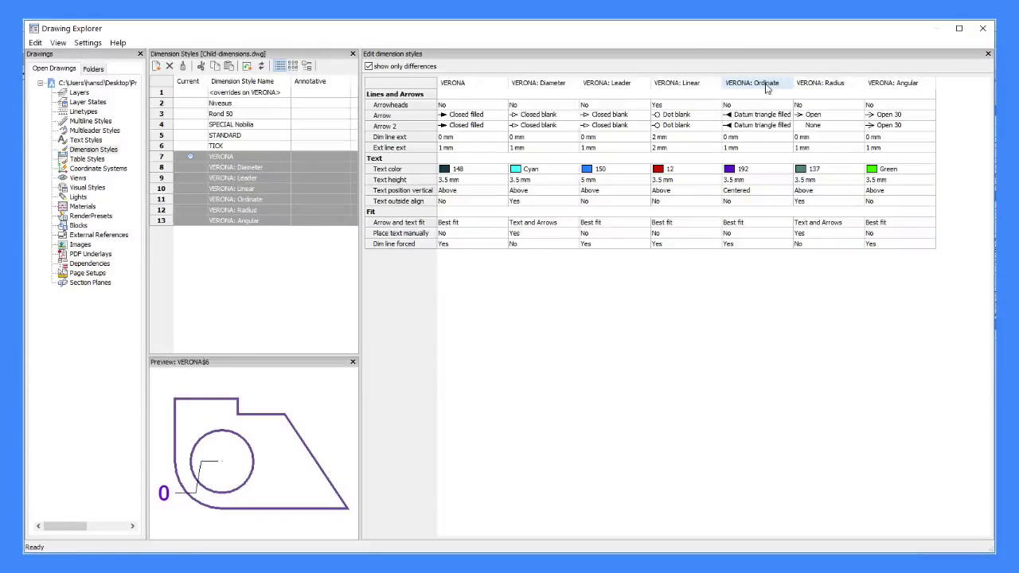
click(687, 86)
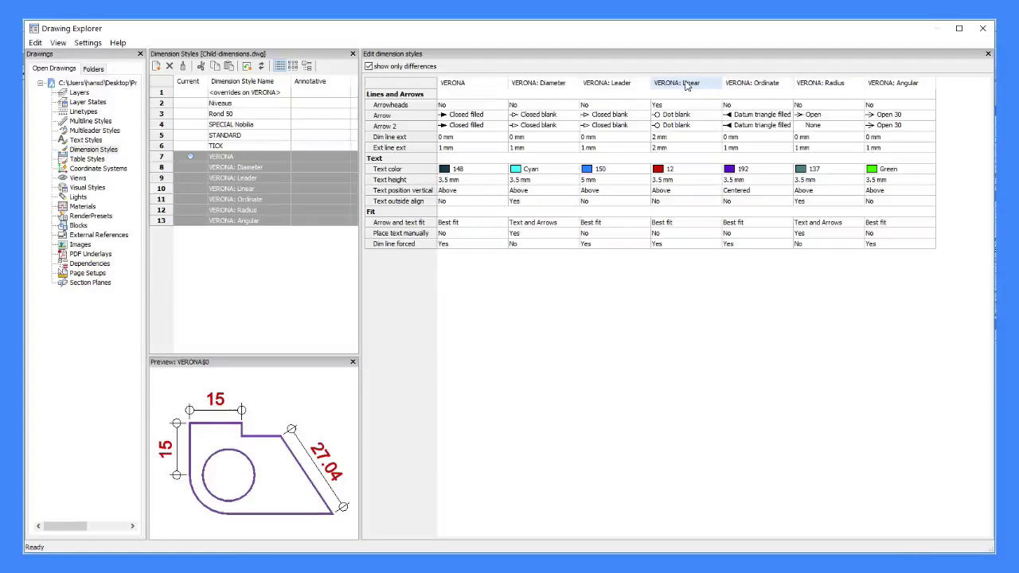
click(623, 88)
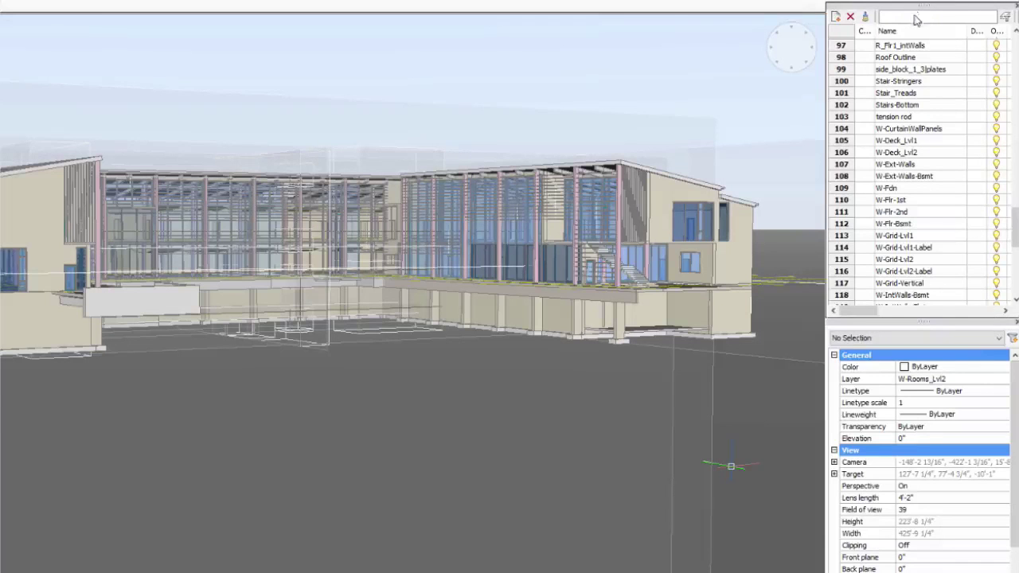
Stack the Properties Bar with the Layers panel, show the properties, and return to the layer list.
drag(916, 322, 913, 402)
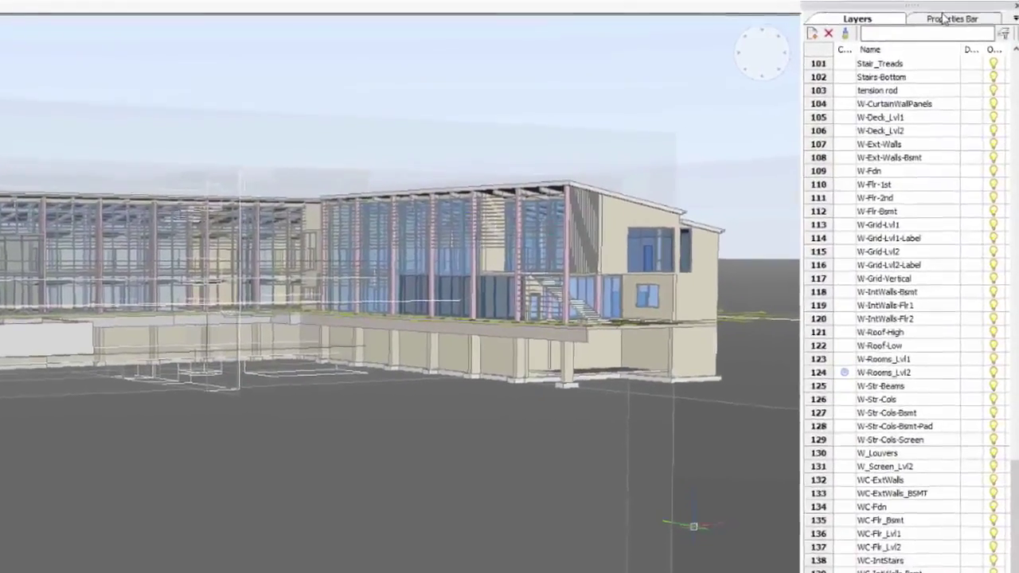
click(943, 18)
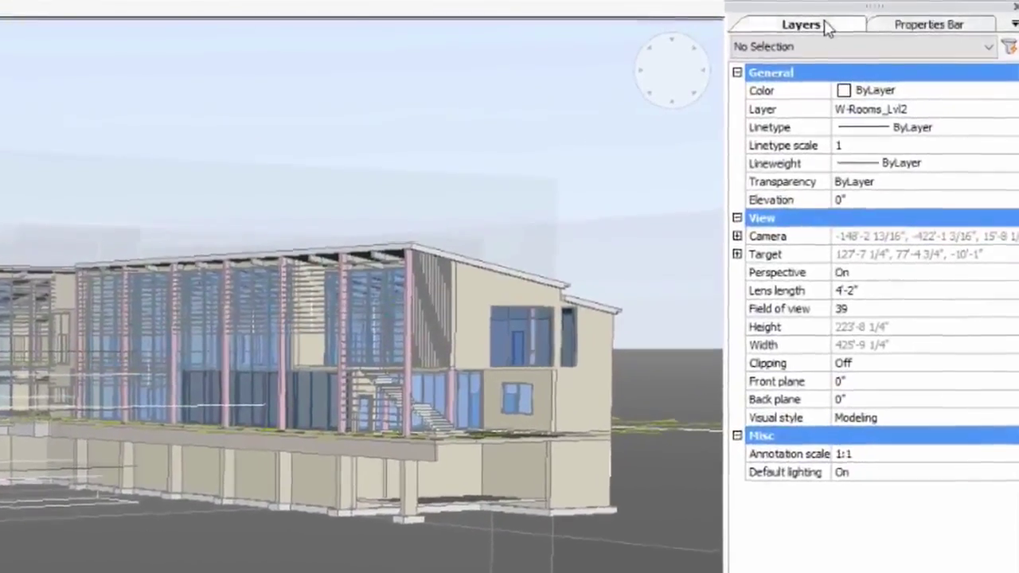
click(827, 26)
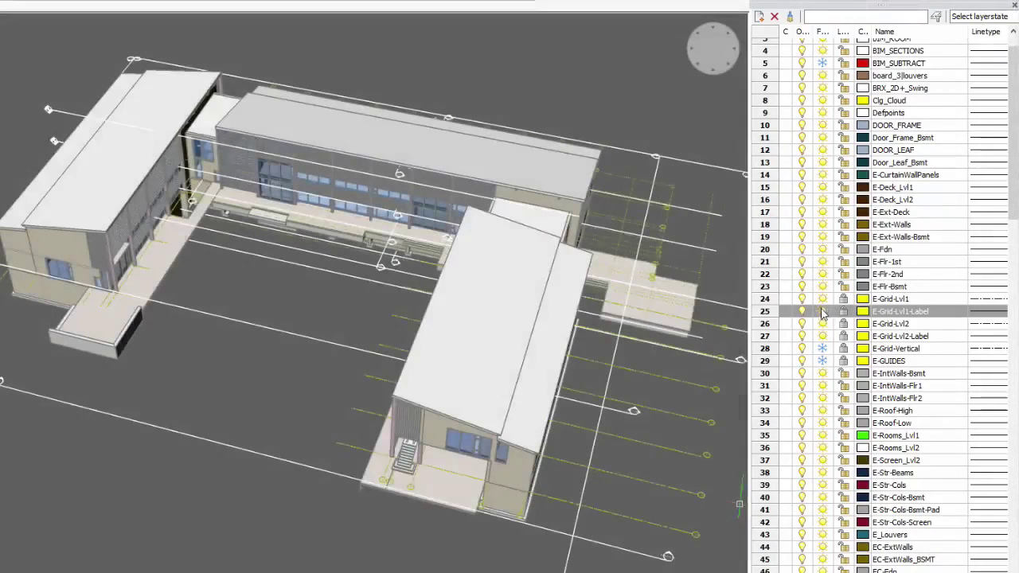
Turn off the layers E-Grid-Lvl1, E-Grid-Lvl1-Label, E-Grid-Lvl2, E-Grid-Lvl2-Label, E-Grid-Vertical and E-GUIDES.
click(803, 299)
click(803, 311)
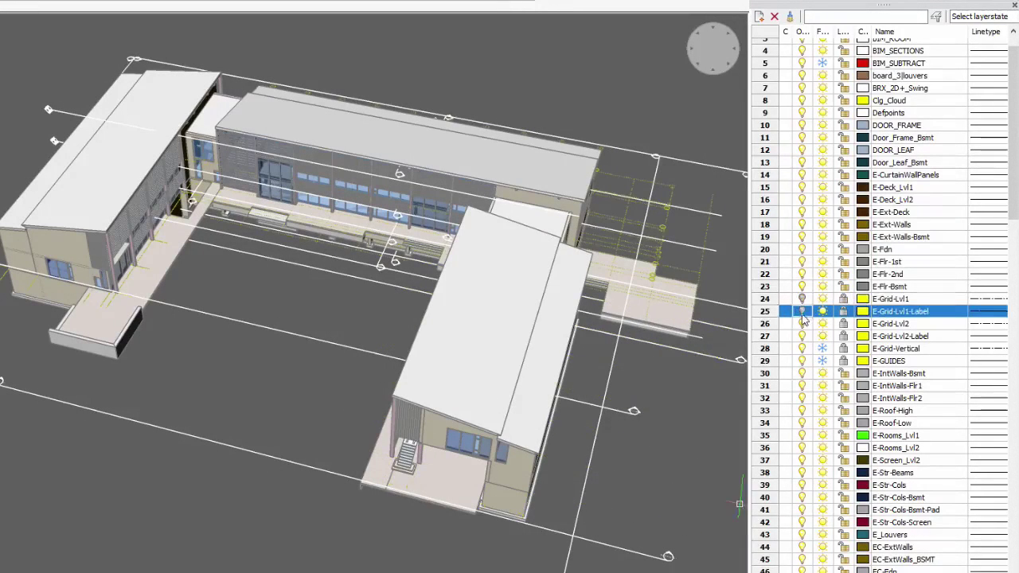
click(802, 324)
click(803, 336)
click(802, 348)
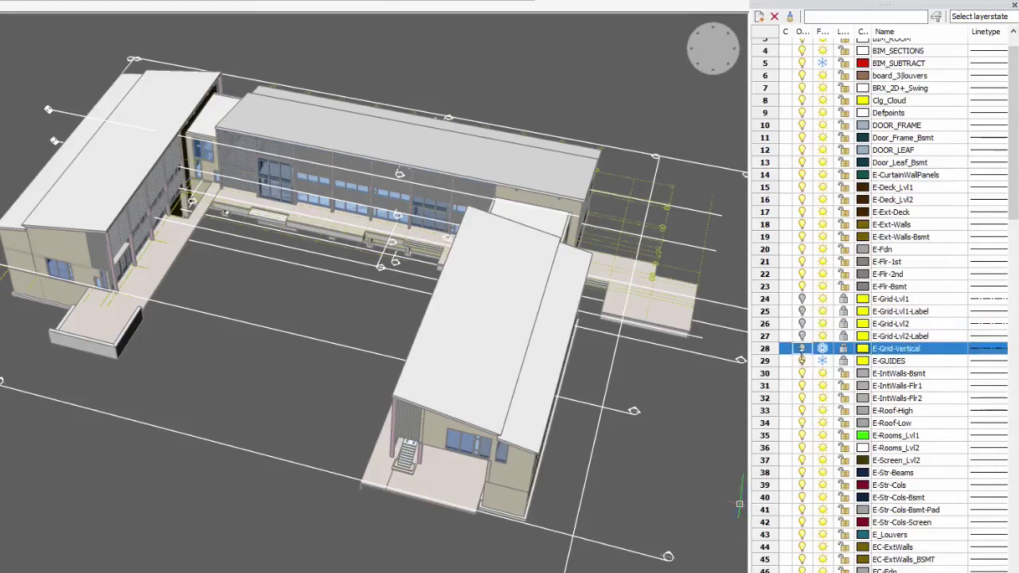
click(803, 360)
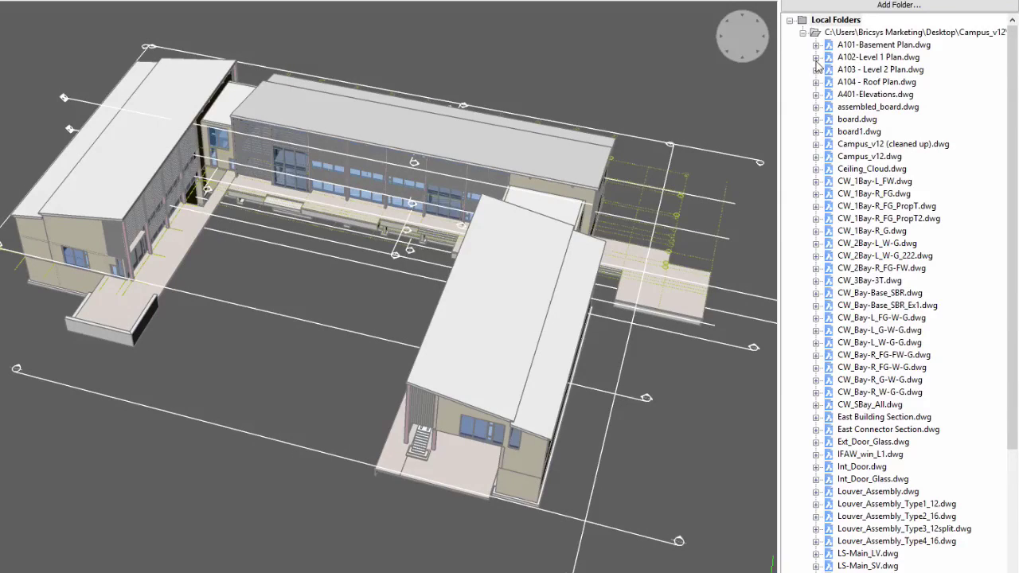
Open the Model Views of A102-Level 1 Plan.dwg from the local Campus_v12 folder.
click(816, 57)
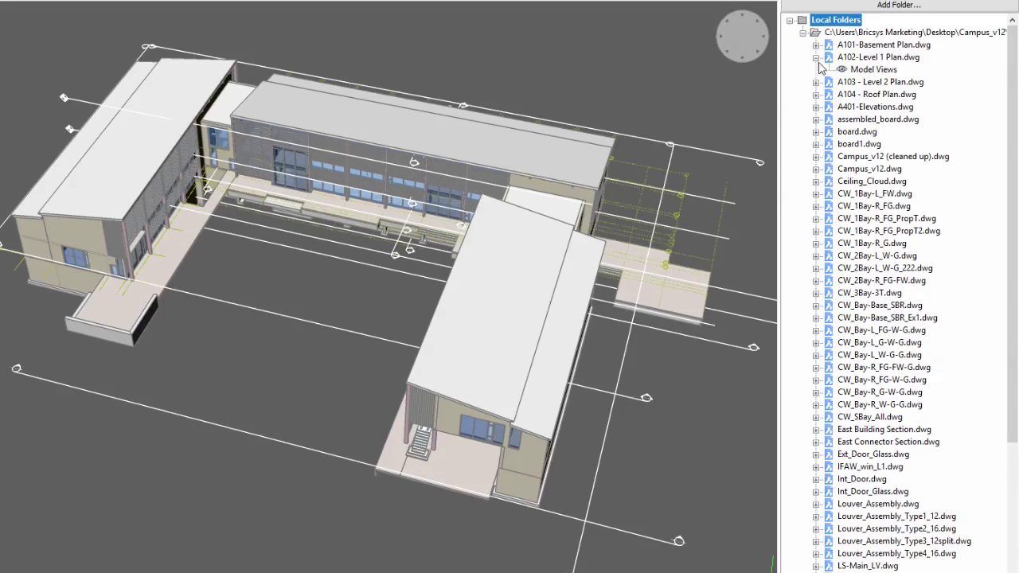
double_click(849, 69)
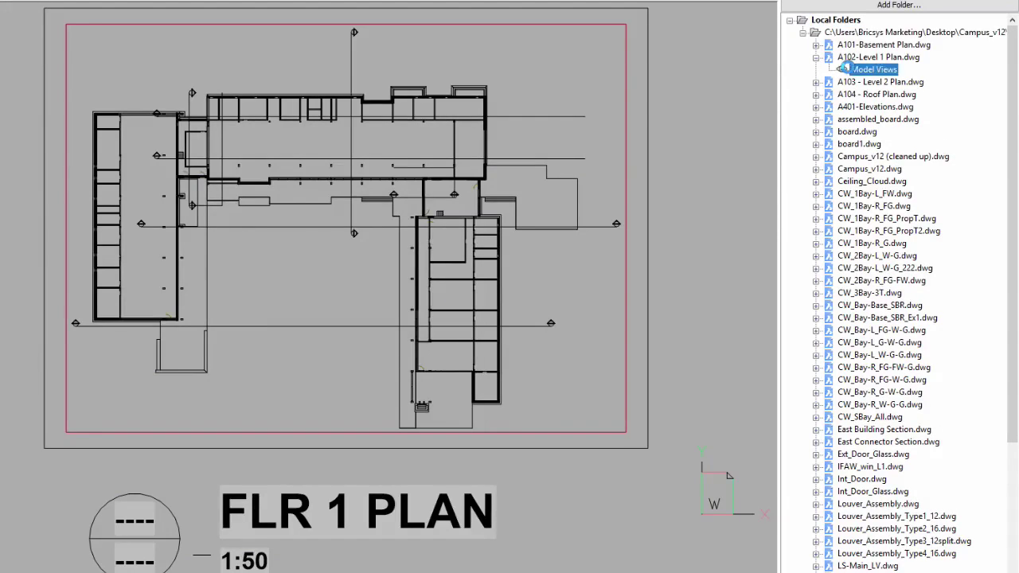
scroll(844, 70, down, 4)
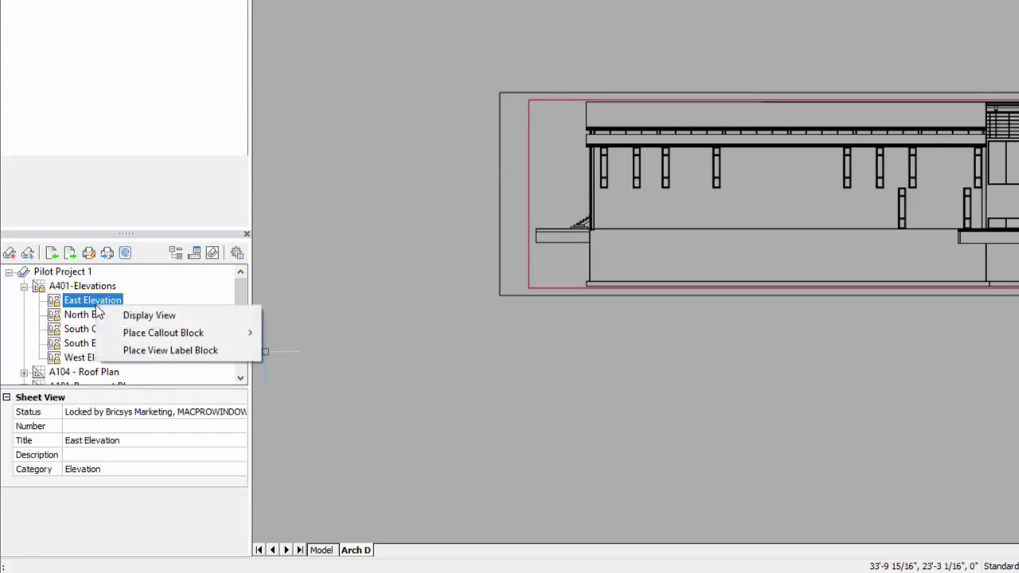
Place a view label block for the East Elevation sheet view below the elevation drawing.
click(139, 356)
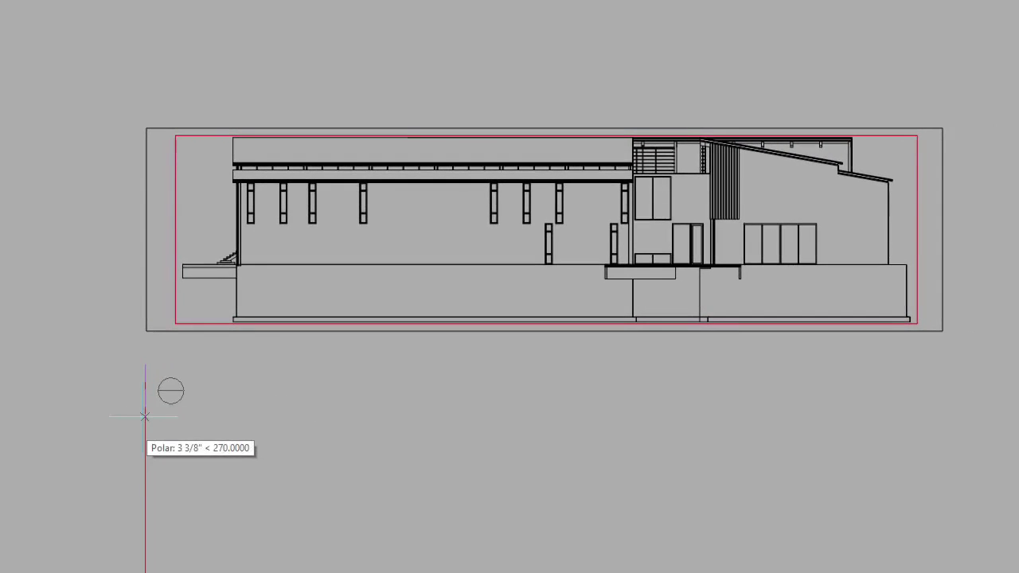
click(145, 492)
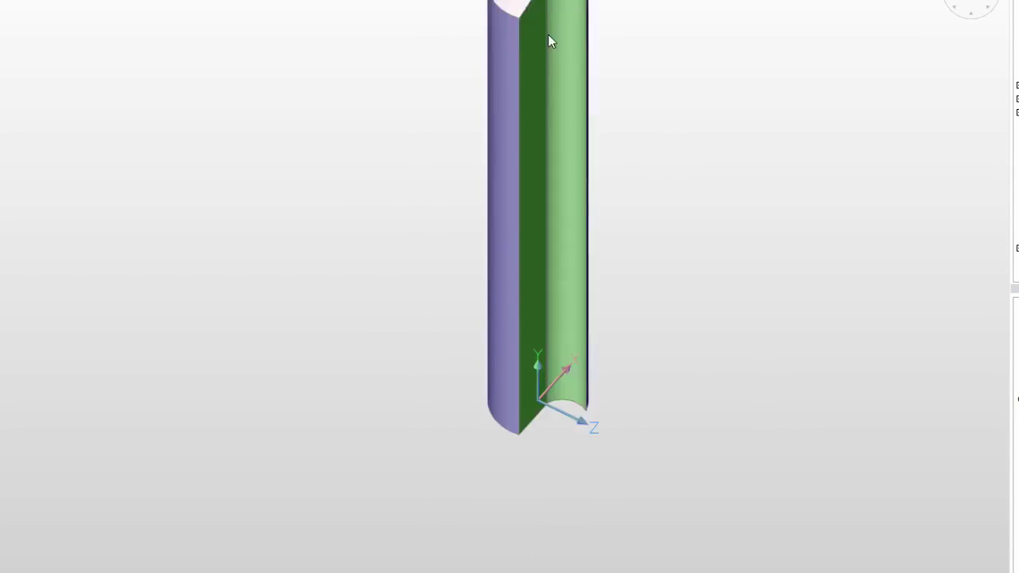
Twist the grooved solid column by 360° along its length.
click(529, 56)
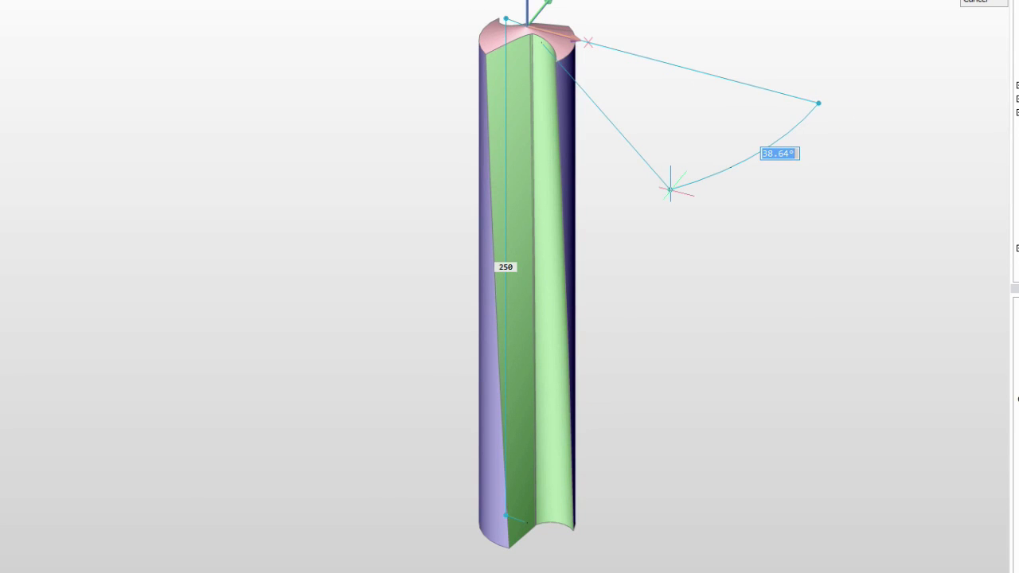
text(360)
key(Return)
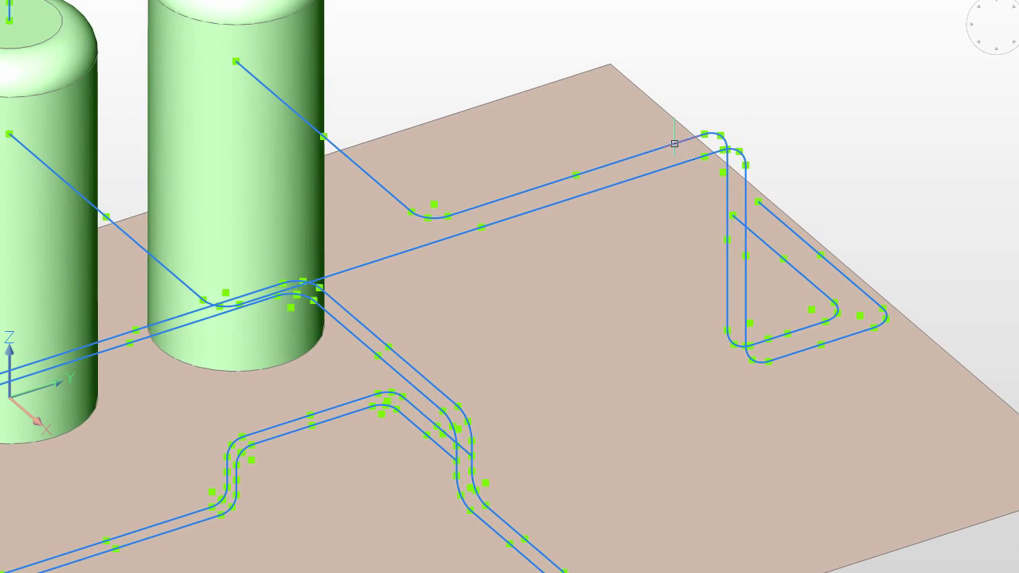
mouse_move(674, 143)
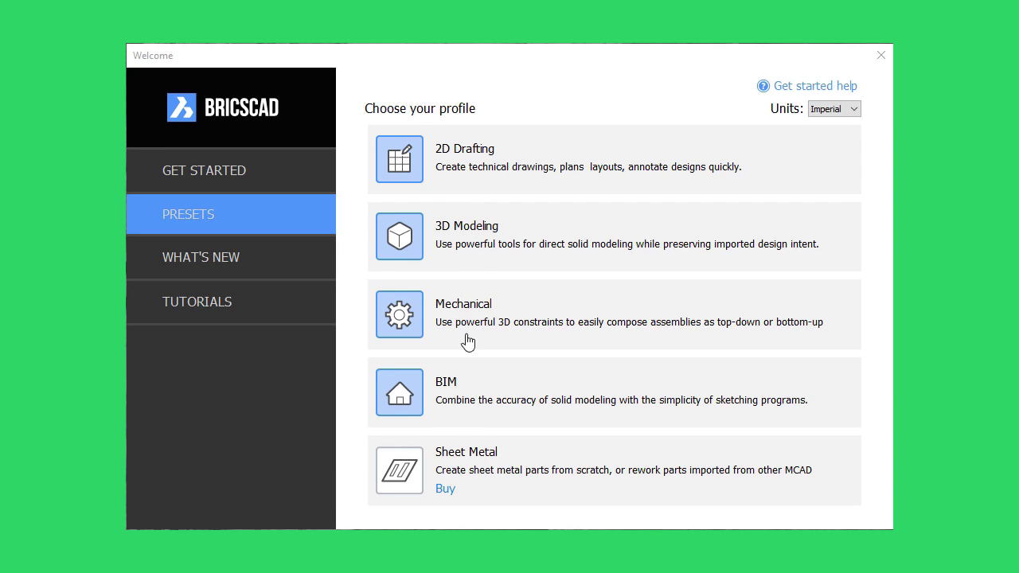
Set BIM as the current profile and browse the Bricsys TV tutorials from the Welcome window.
click(446, 417)
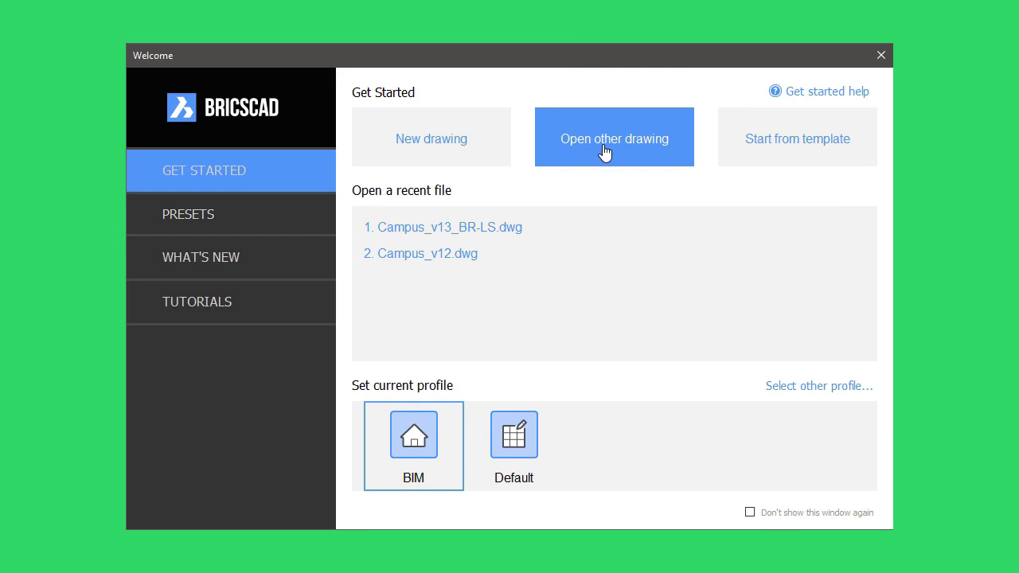
click(244, 298)
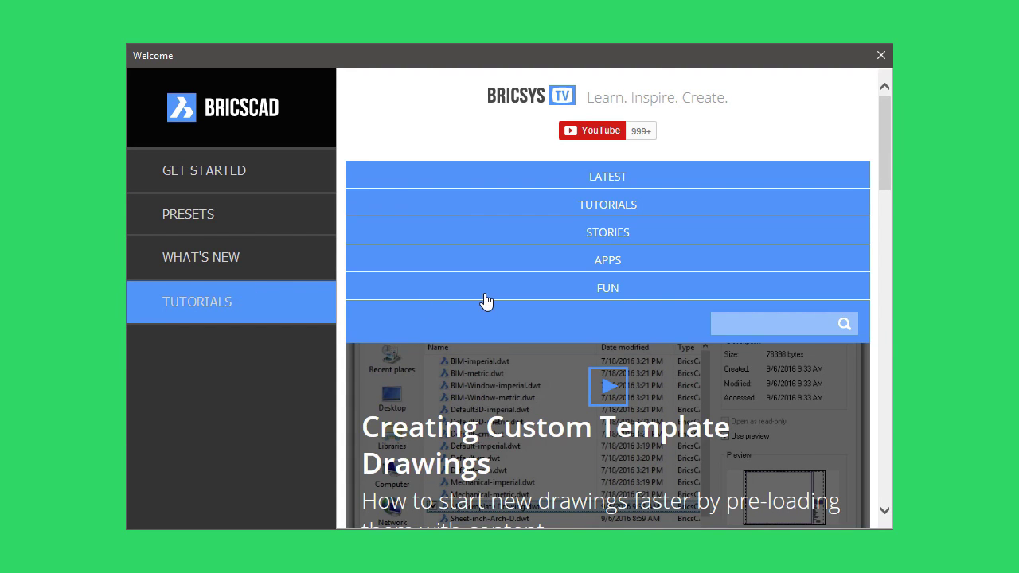
scroll(486, 301, down, 5)
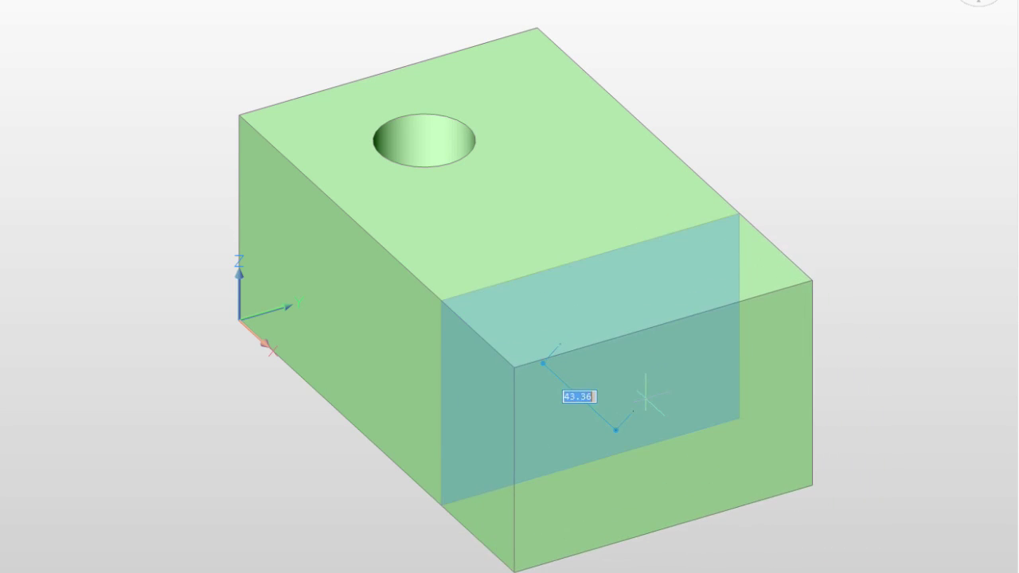
Finish moving the block's front face and constrain the hole's cylindrical face and the front face as a rigid set.
click(643, 393)
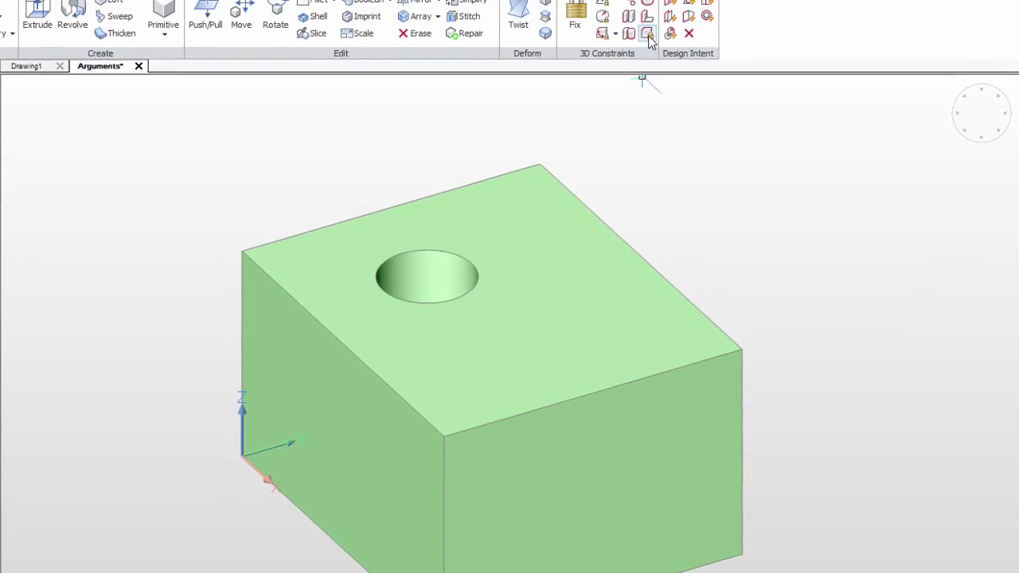
click(647, 47)
click(440, 297)
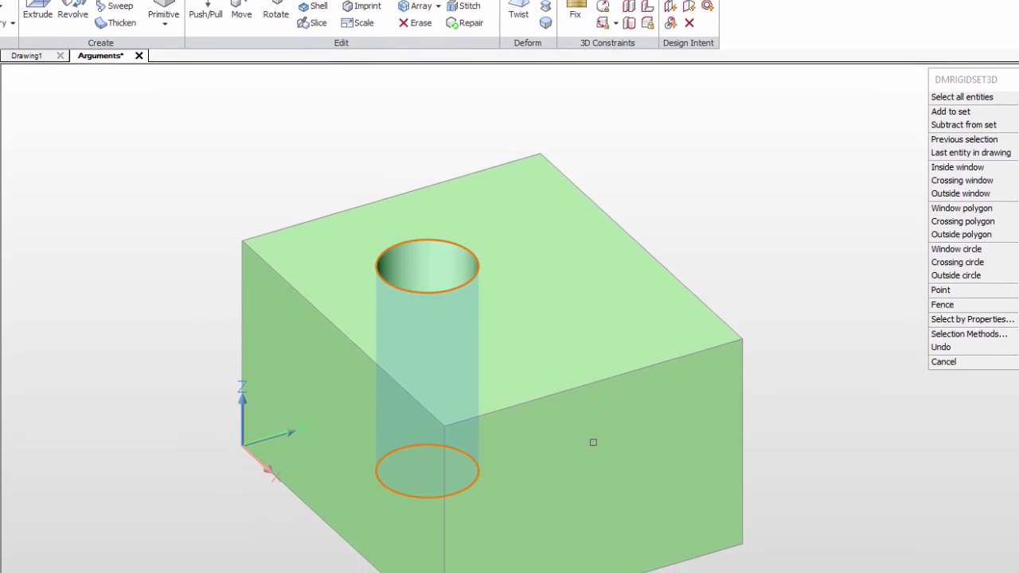
click(591, 462)
key(Return)
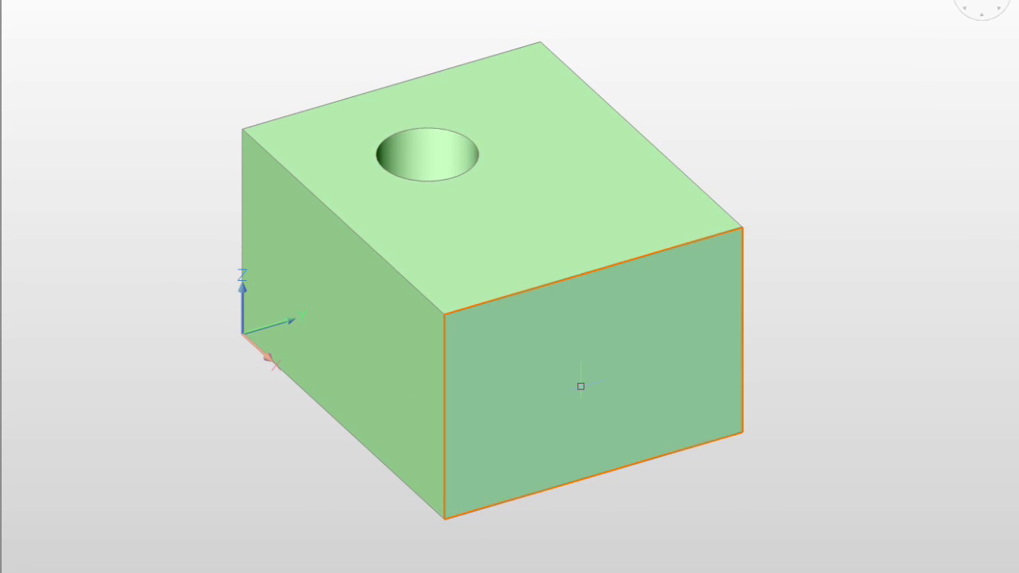
Test the rigid set by trying to move the block's front face together with the hole.
click(583, 387)
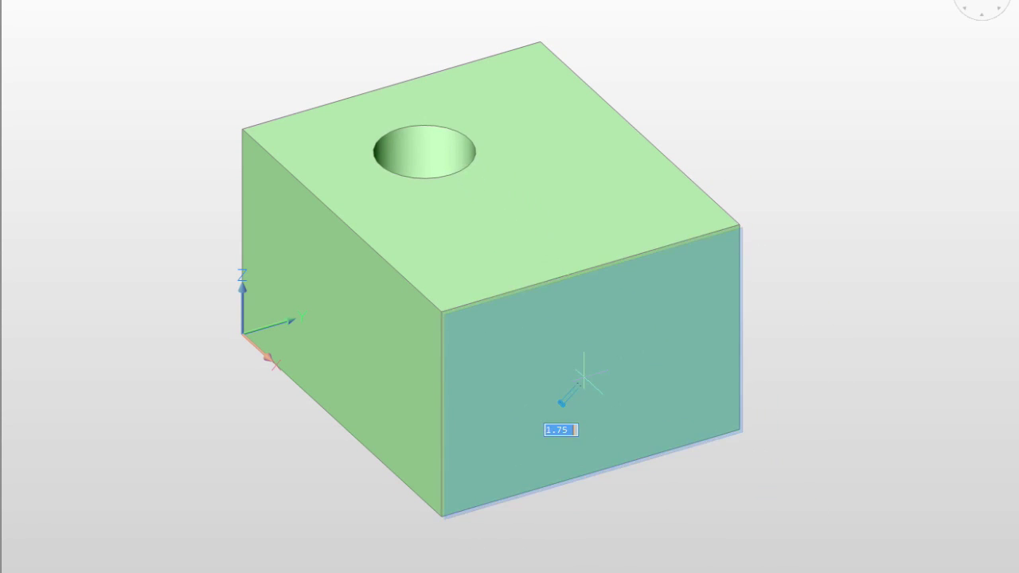
key(Escape)
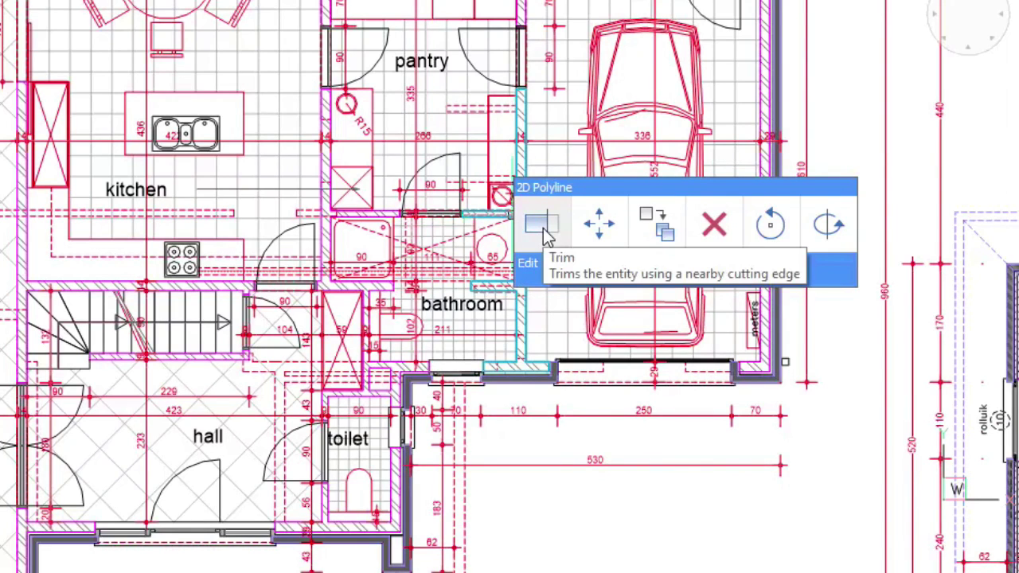
mouse_move(535, 273)
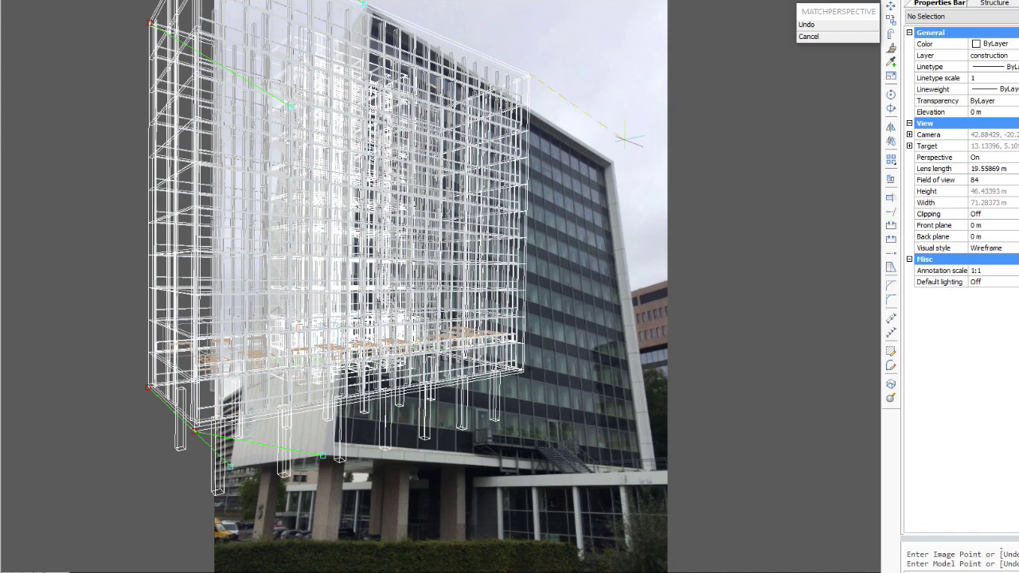
Match the building model's remaining upper and lower corners to the photo, complete the perspective match, and change the view's visual style.
click(615, 161)
click(521, 371)
middle_drag(271, 189, 361, 223)
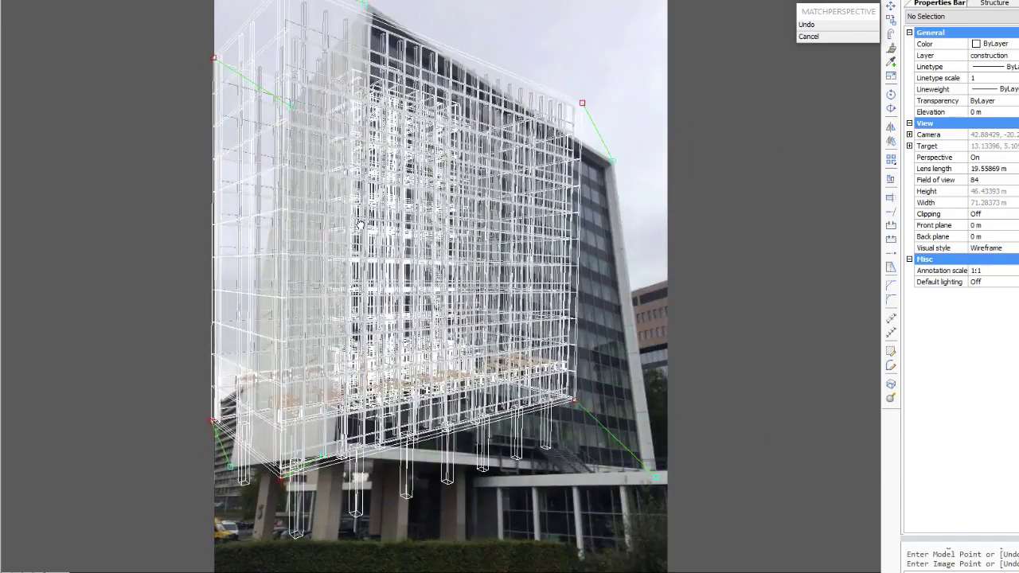
key(Return)
click(985, 243)
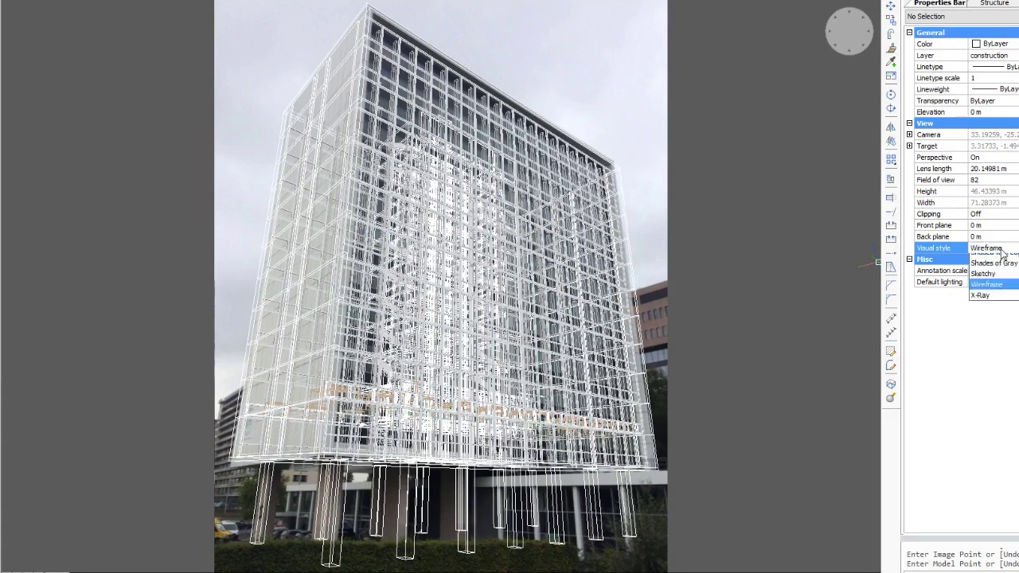
click(987, 312)
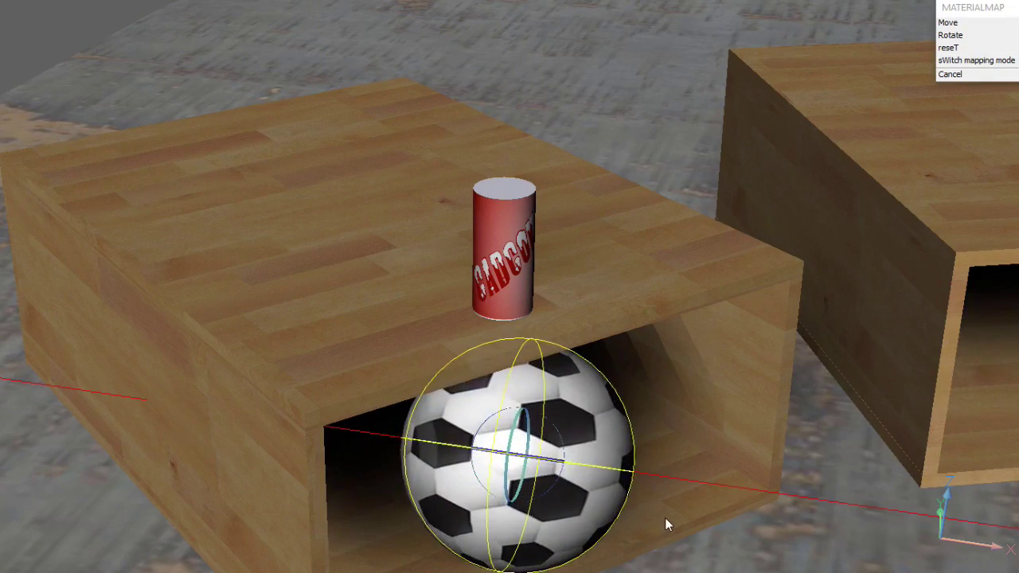
Finish rotating the material mapping on the soccer ball inside the wooden box.
click(664, 518)
key(Escape)
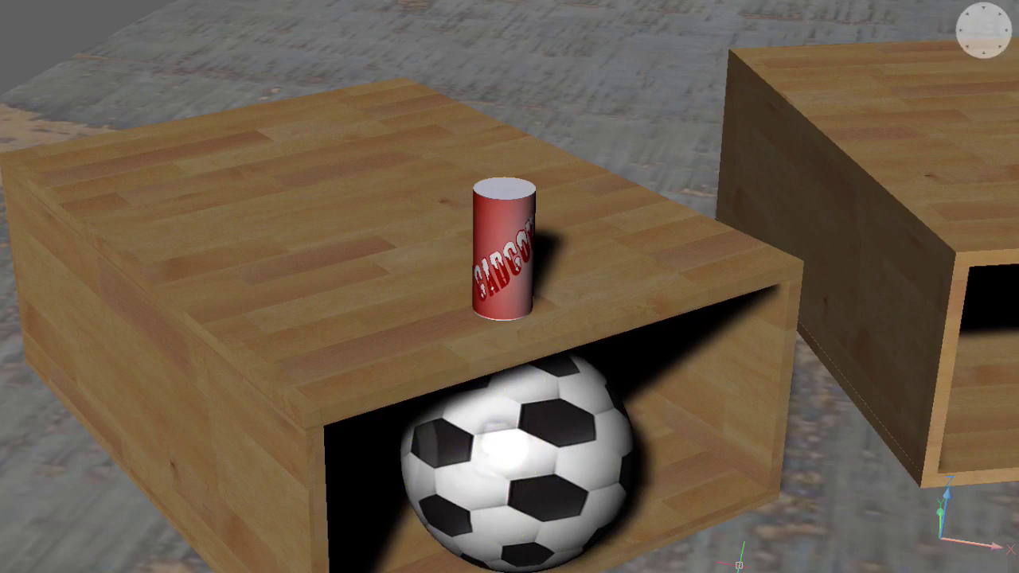